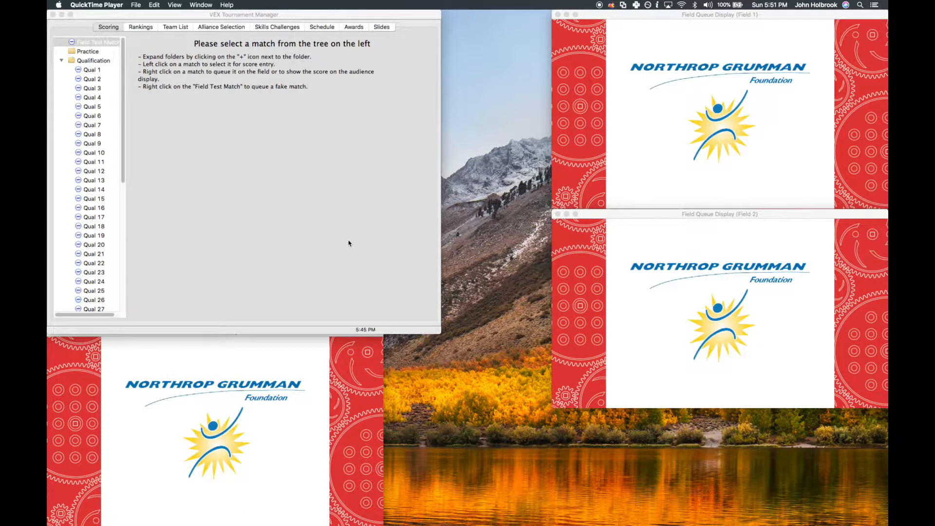
# - Open the field set control window for the Main Field Set
pyautogui.click(284, 417)
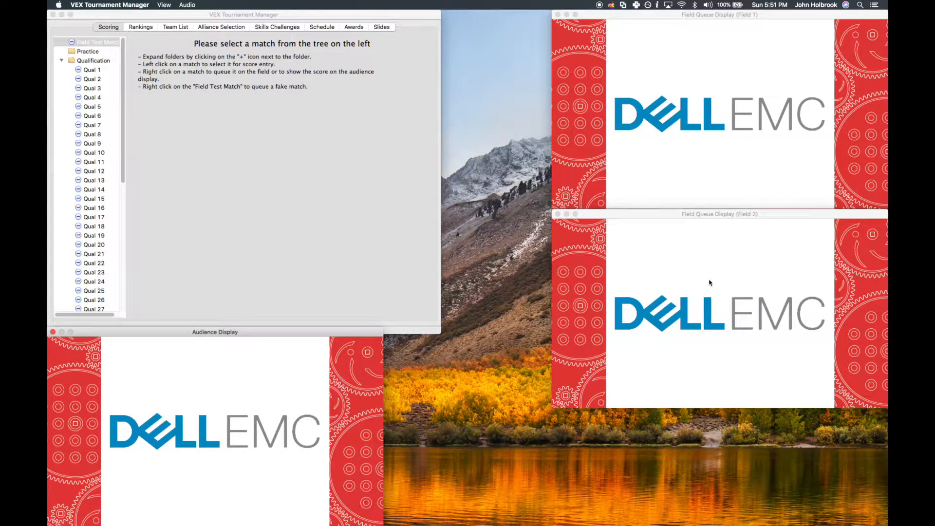
pyautogui.click(360, 260)
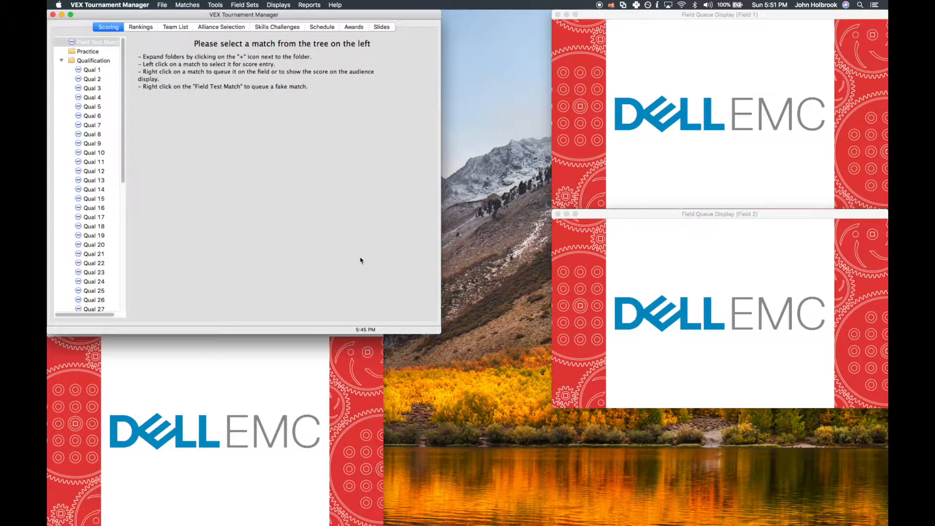
pyautogui.click(244, 5)
pyautogui.click(247, 17)
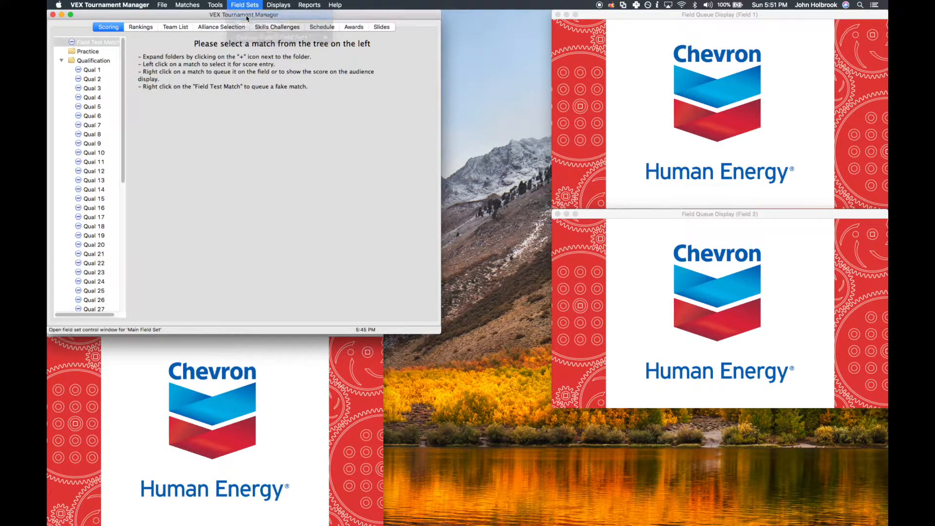
pyautogui.click(484, 341)
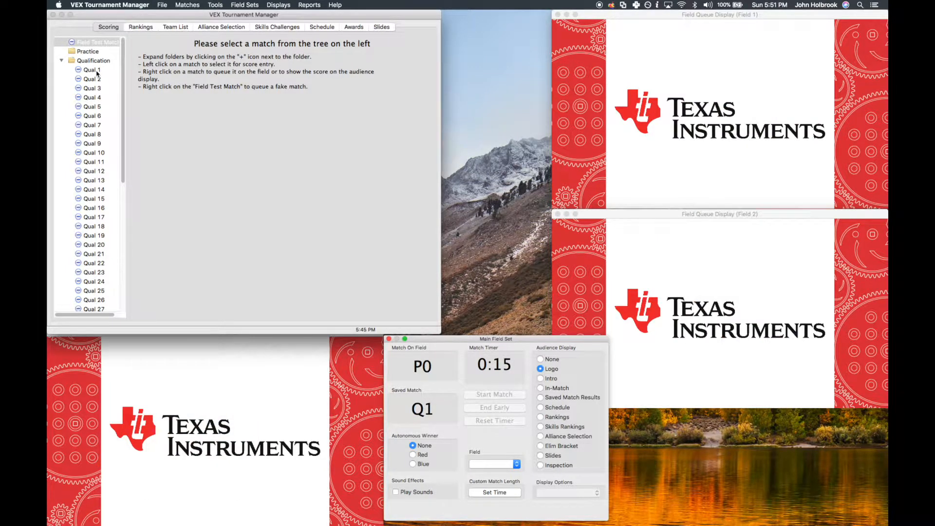
# - Queue Qual 1 on the default field control (Main Field Set) and show its Intro on the audience display
pyautogui.rightClick(97, 72)
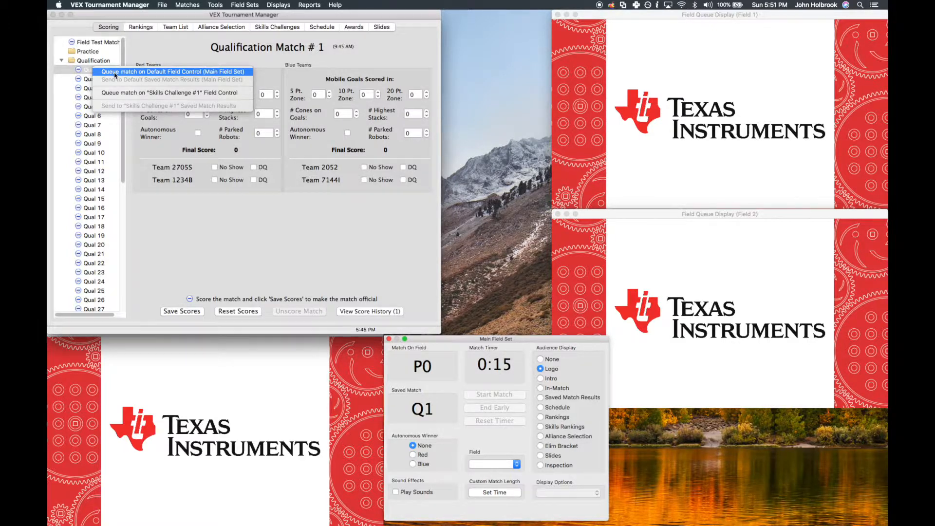
pyautogui.click(116, 72)
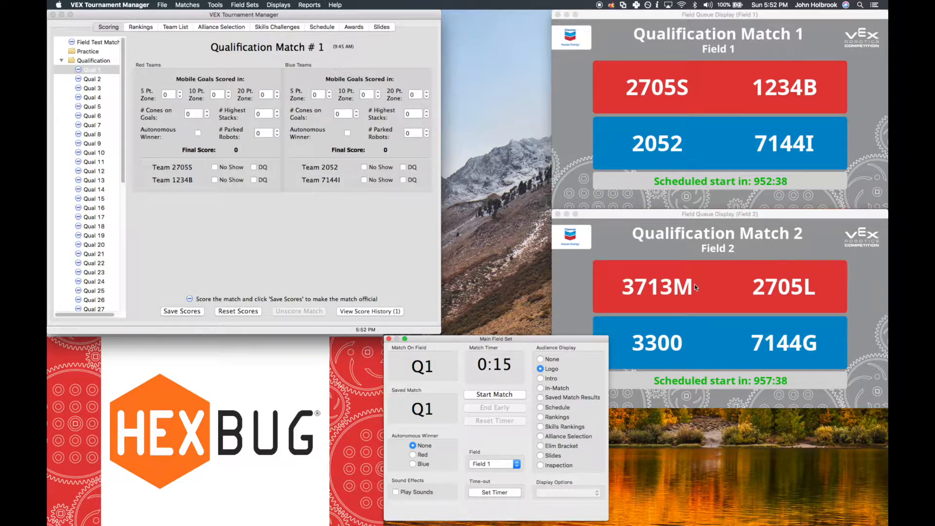
pyautogui.click(547, 381)
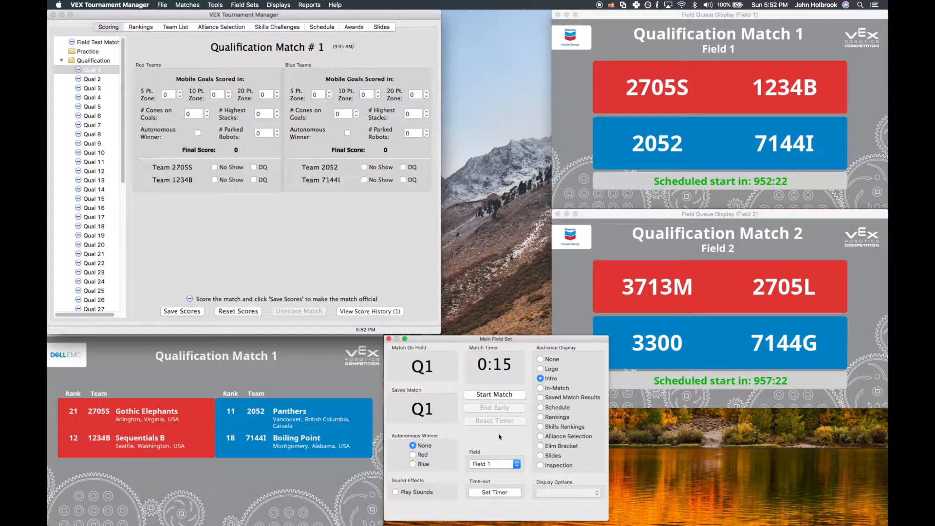
# - Run Qualification Match 1 with Blue as the autonomous winner, ending the driver control period early
pyautogui.click(506, 398)
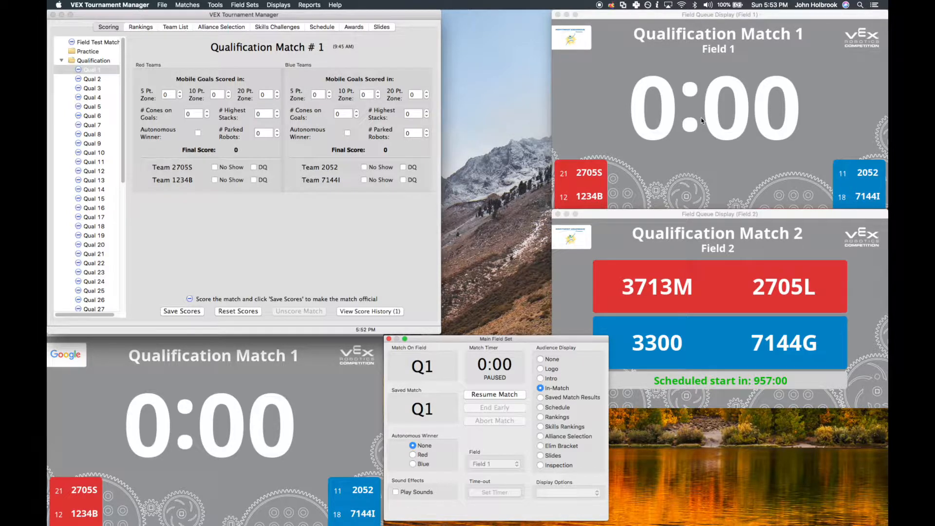
pyautogui.click(418, 464)
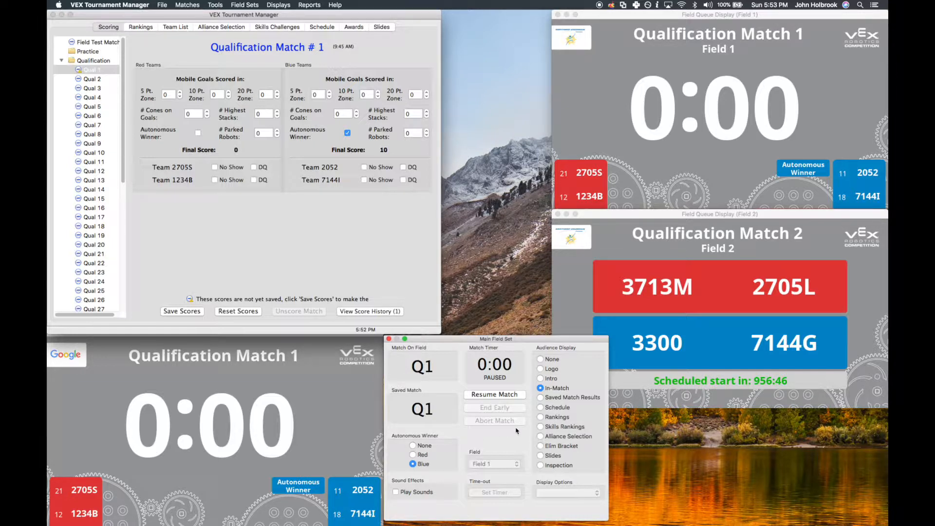
pyautogui.click(505, 396)
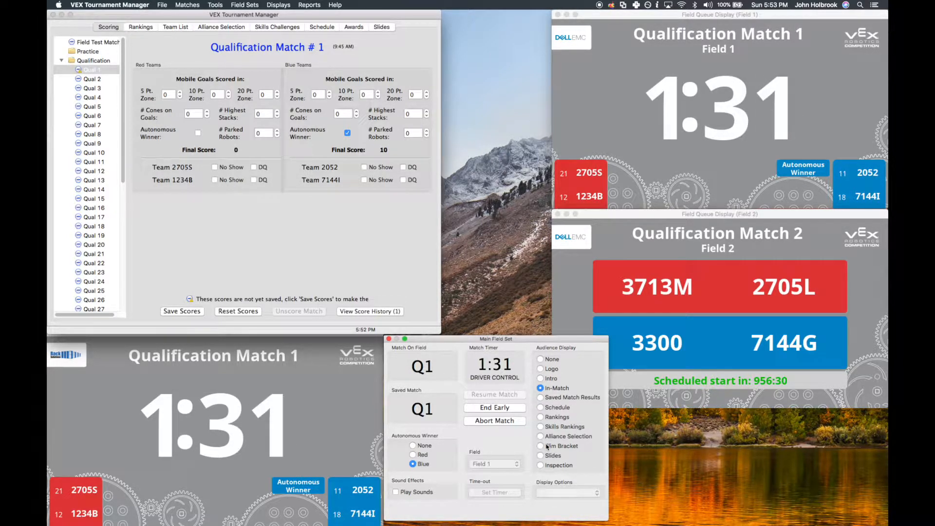
pyautogui.click(518, 409)
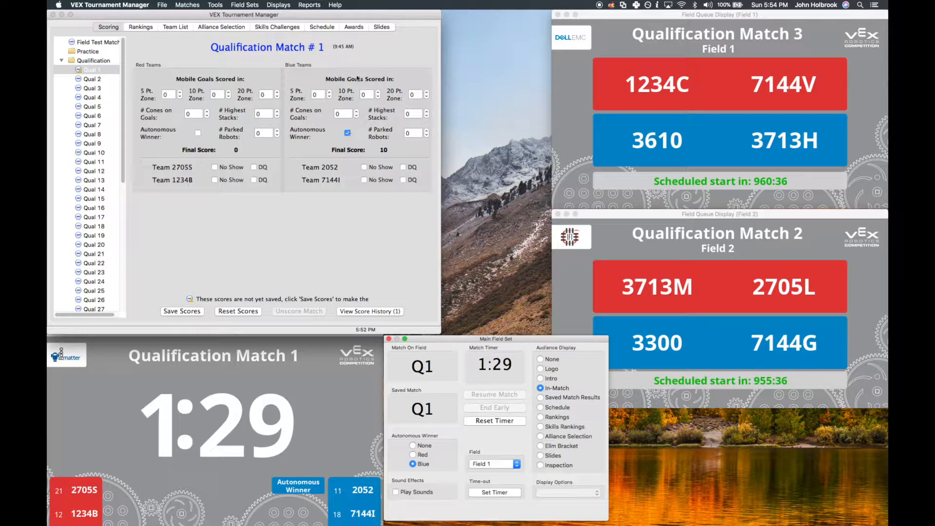
# - Score the blue alliance of Qualification Match 1 with 2 mobile goals in the 5 Pt. zone, 4 cones on goals and 1 parked robot
pyautogui.click(330, 92)
pyautogui.click(330, 92)
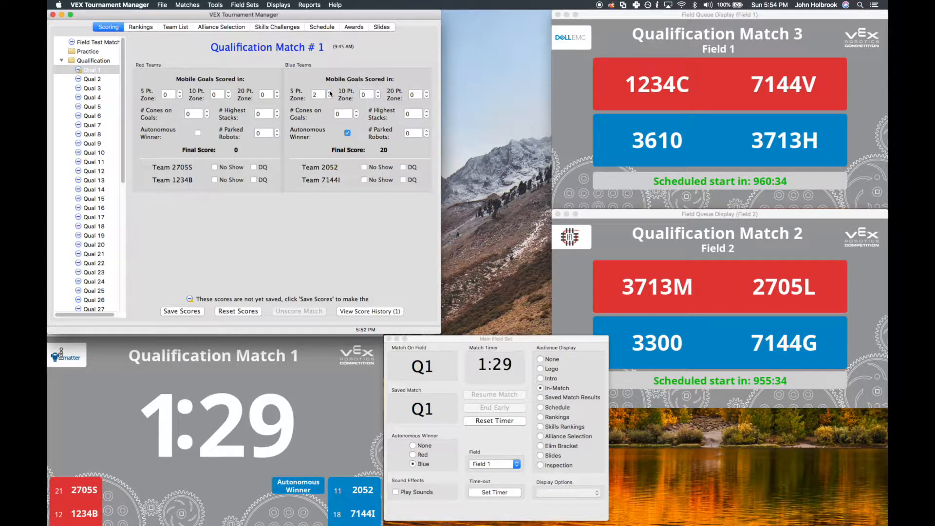
pyautogui.click(356, 113)
pyautogui.click(357, 112)
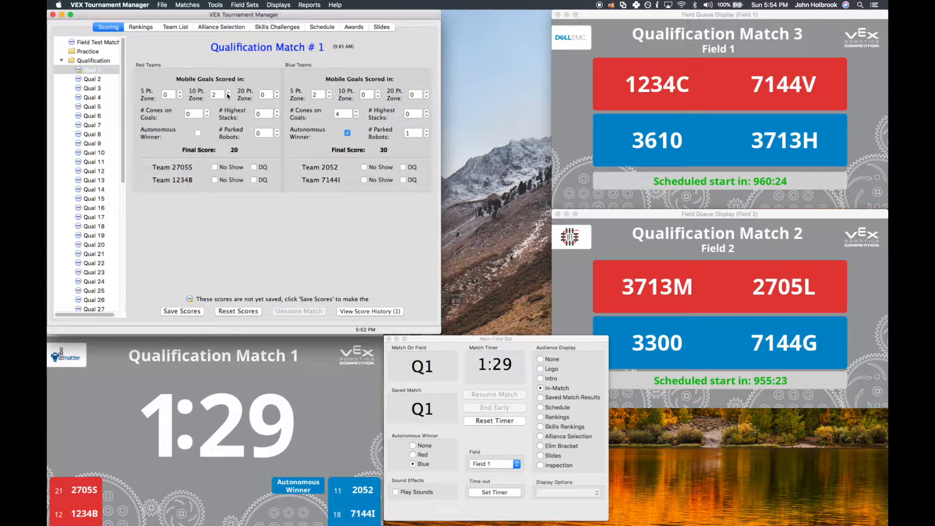
# - Score the red alliance with 2 mobile goals in the 10 Pt. zone, 2 highest stacks and 1 parked robot, and save the match scores
pyautogui.click(278, 112)
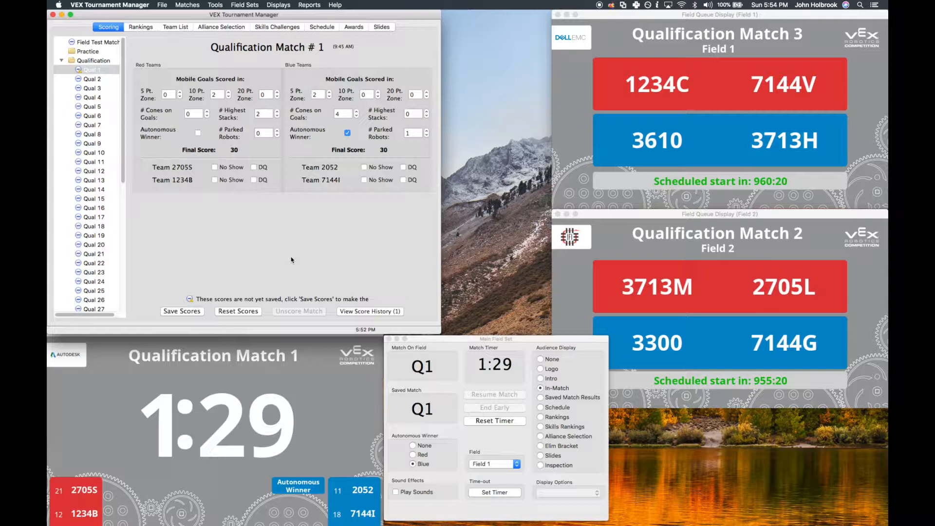
pyautogui.click(278, 132)
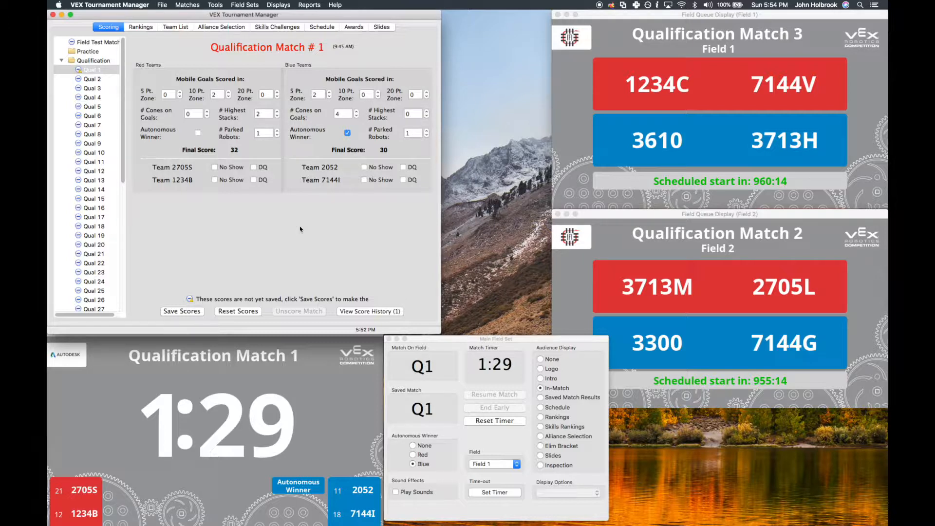
pyautogui.click(189, 312)
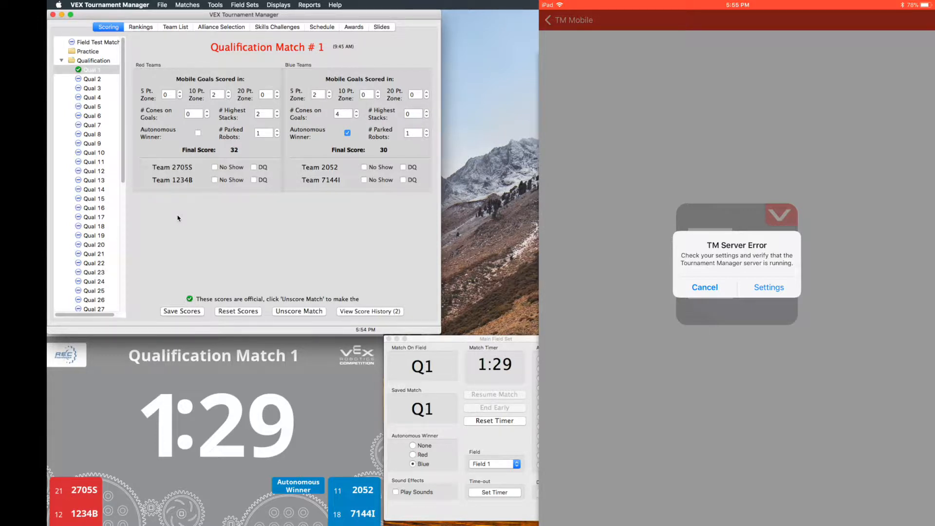
# - Start the Tournament Manager web server for mobile scoring and acknowledge the alternate port notice
pyautogui.click(215, 6)
pyautogui.click(255, 81)
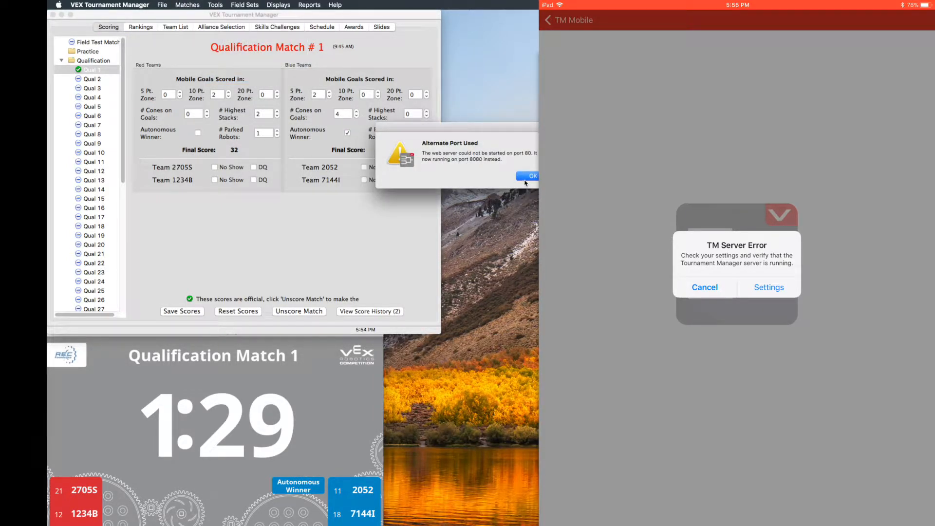
pyautogui.press('Return')
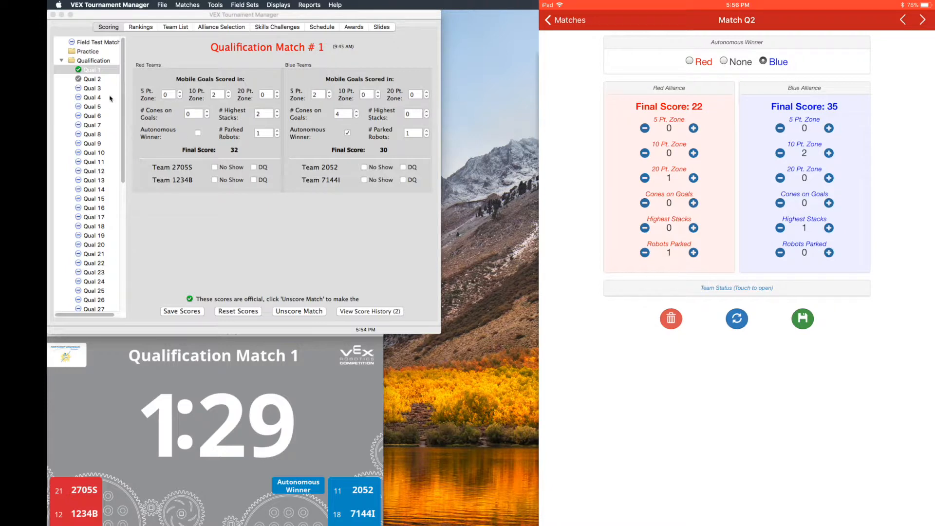
# - Make the remotely submitted referee scores of Qual 2 official by saving them
pyautogui.click(92, 79)
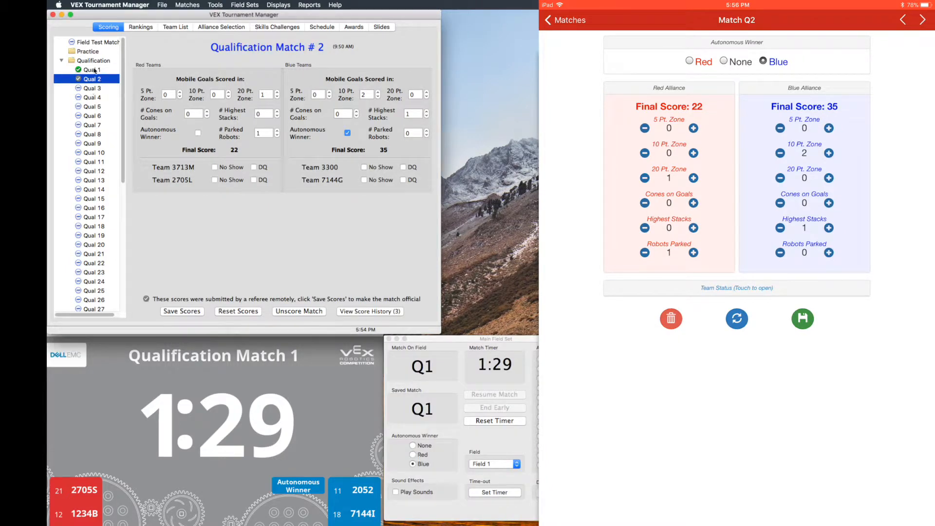
pyautogui.click(195, 312)
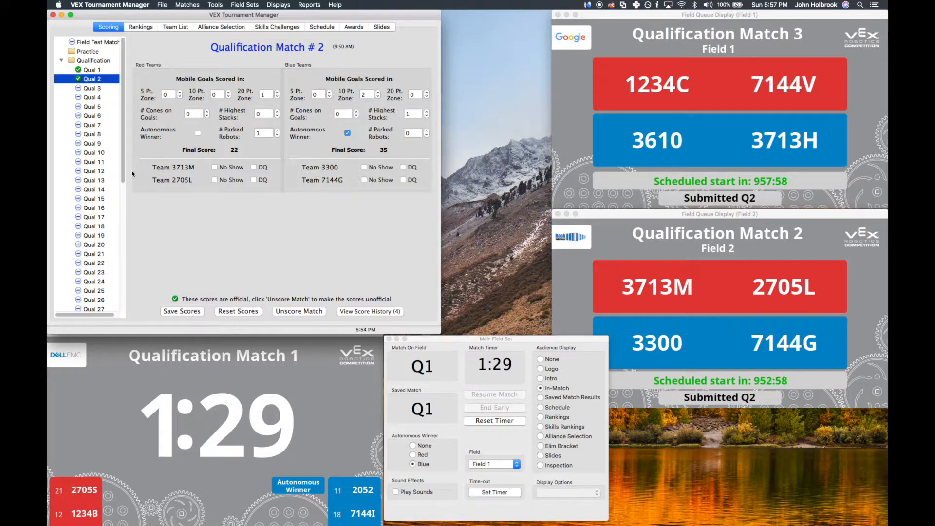
# - Send Qual 1 to the default saved match results (Main Field Set) and show Saved Match Results on the audience display
pyautogui.rightClick(101, 72)
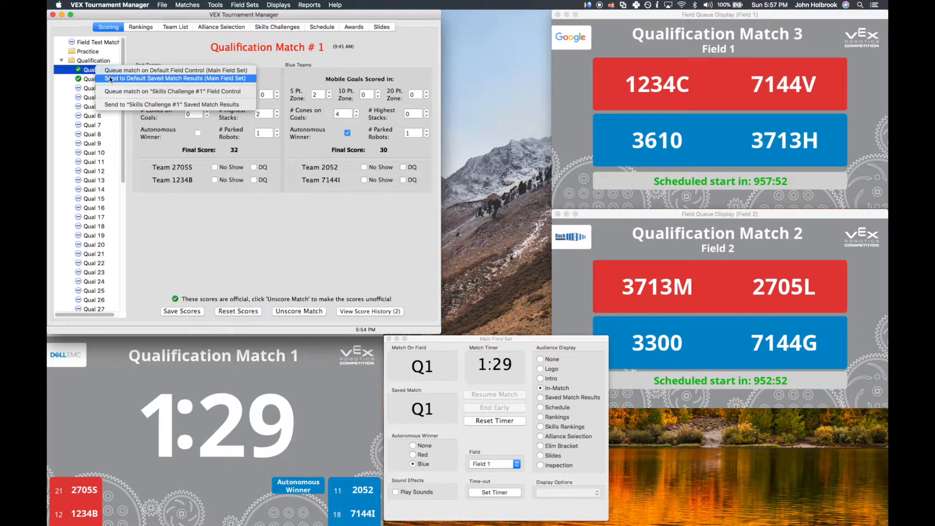
pyautogui.click(169, 82)
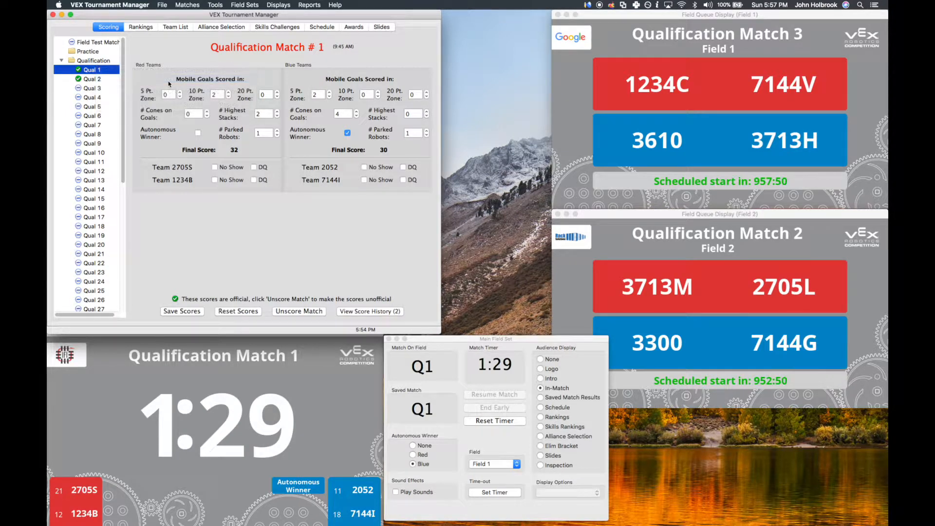
pyautogui.click(566, 379)
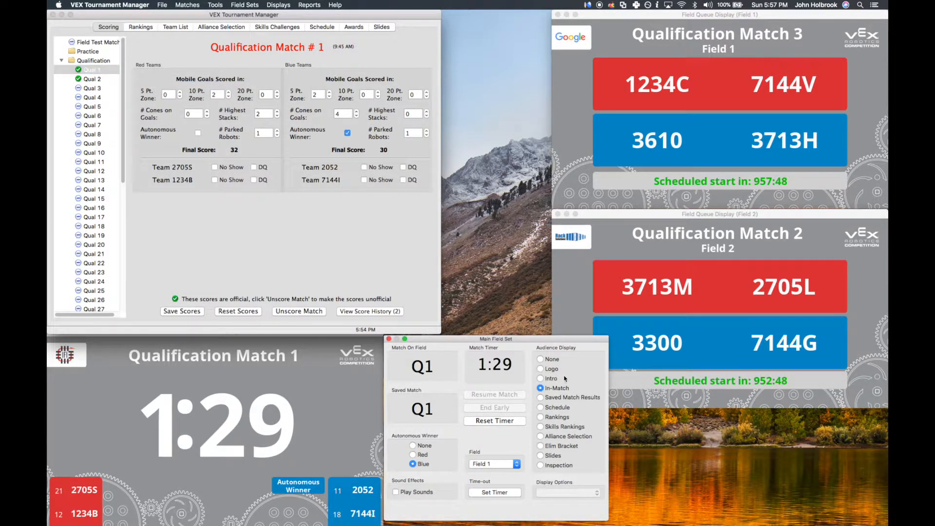
pyautogui.click(556, 398)
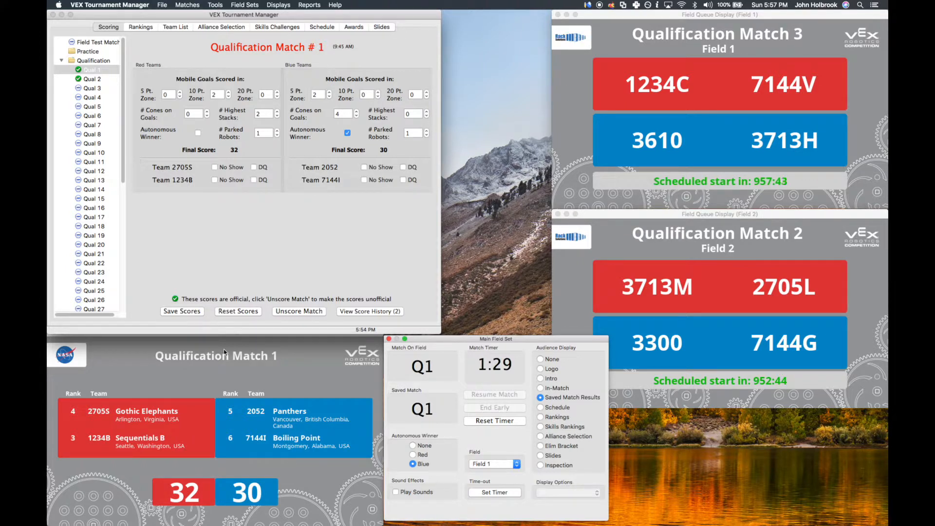
# - Send Qual 2 to the default saved match results of the Main Field Set
pyautogui.rightClick(92, 81)
pyautogui.click(112, 87)
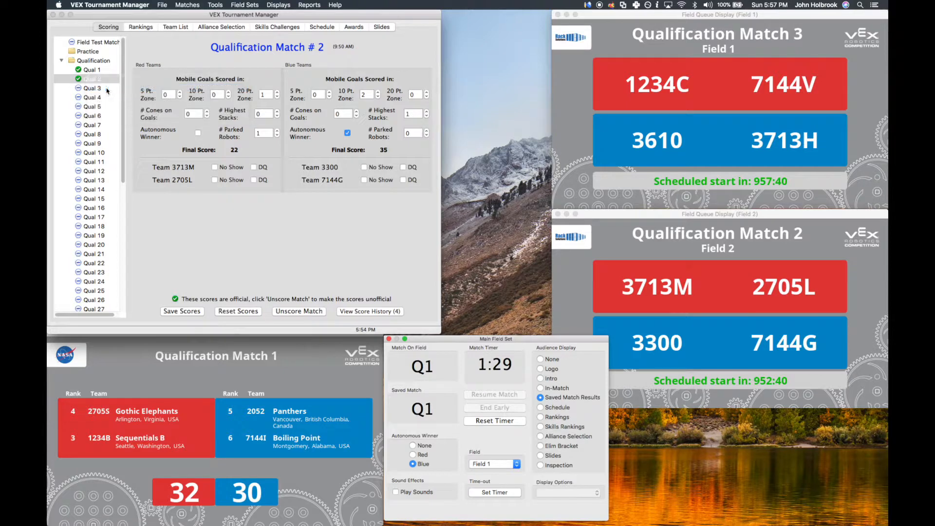